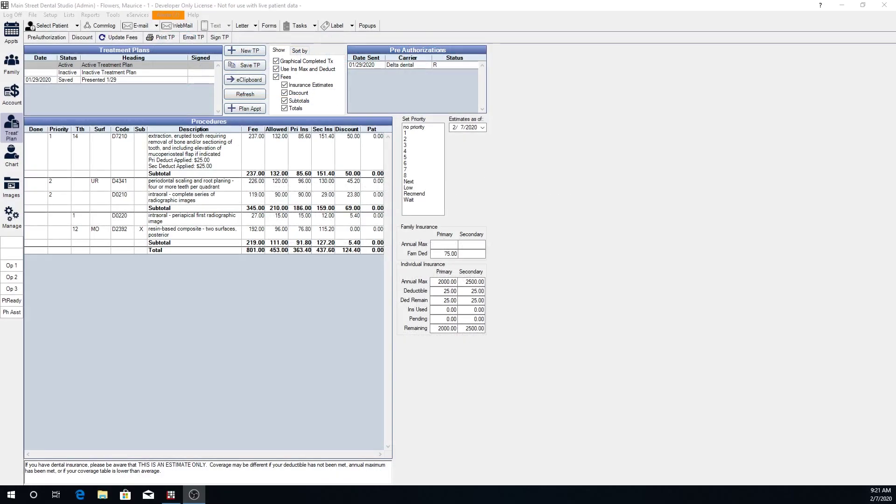
- Inspect the default note in Treat' Plan preferences, cancel, and select the estimate note
left_click(50, 15)
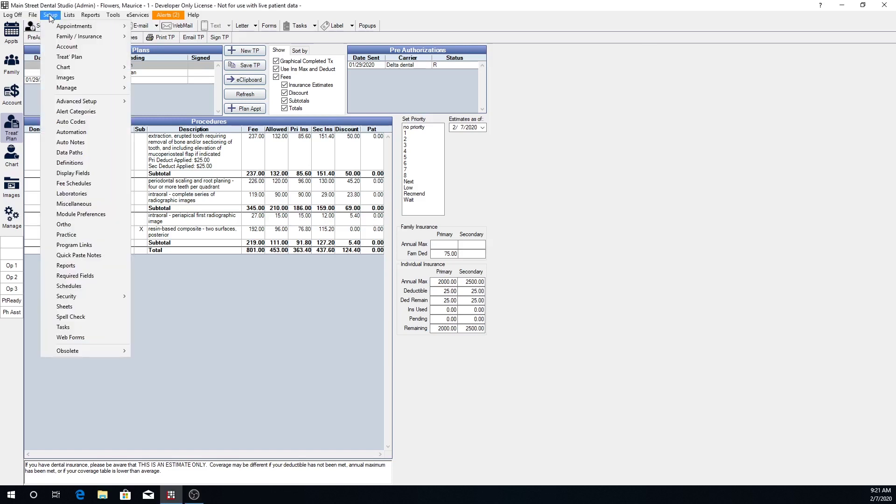
left_click(88, 60)
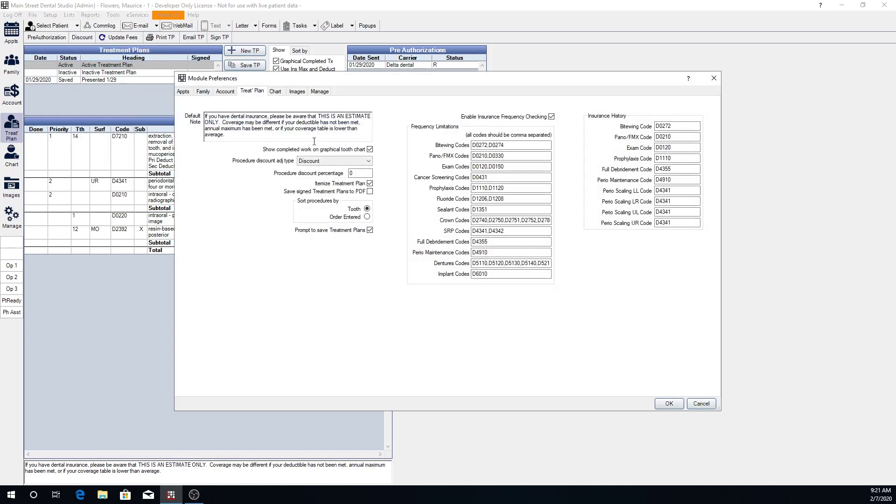
left_click_drag(235, 137, 192, 113)
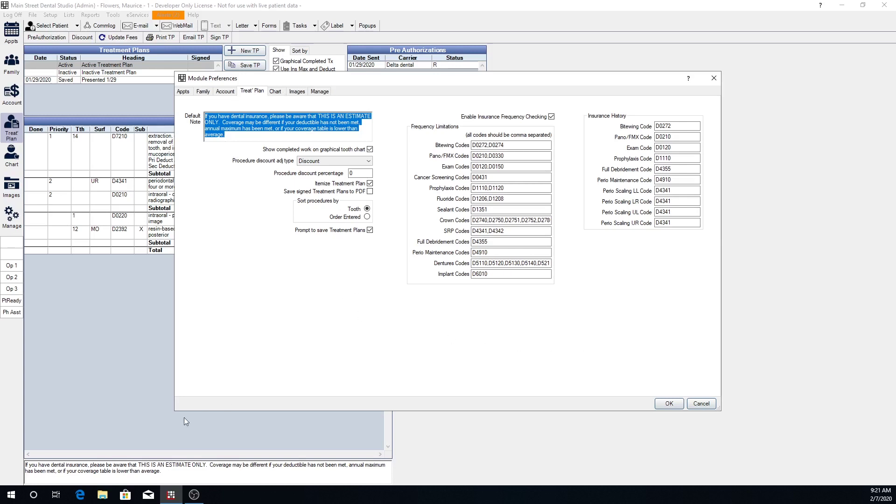
left_click(701, 403)
triple_click(202, 480)
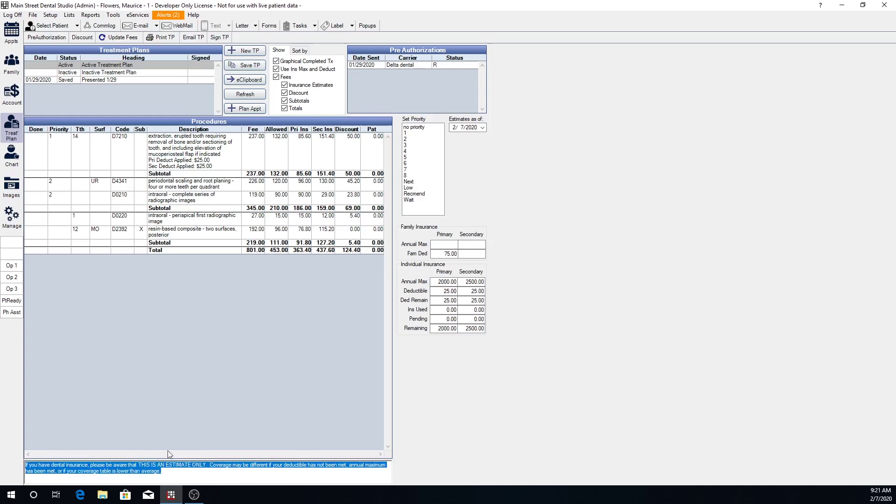
- Reopen Treat' Plan preferences to review Prophylaxis codes D1110,D1120 and the Bitewing history code
left_click(53, 17)
left_click(80, 57)
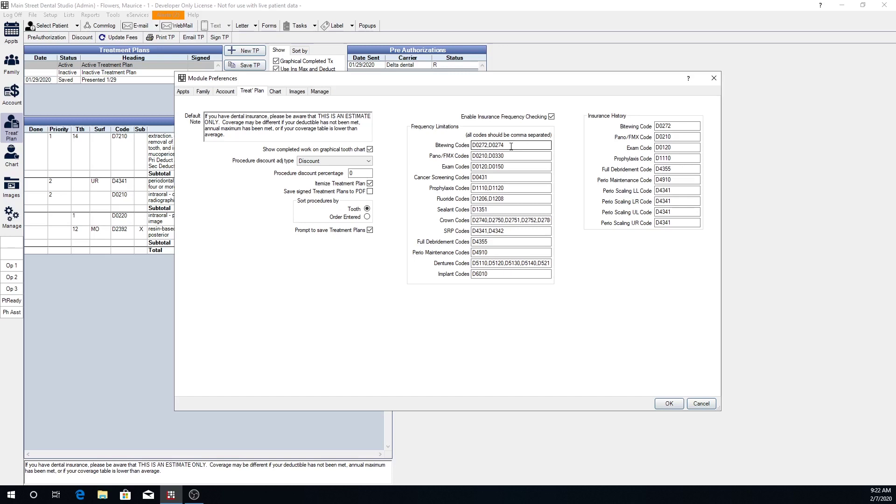
left_click_drag(511, 189, 438, 193)
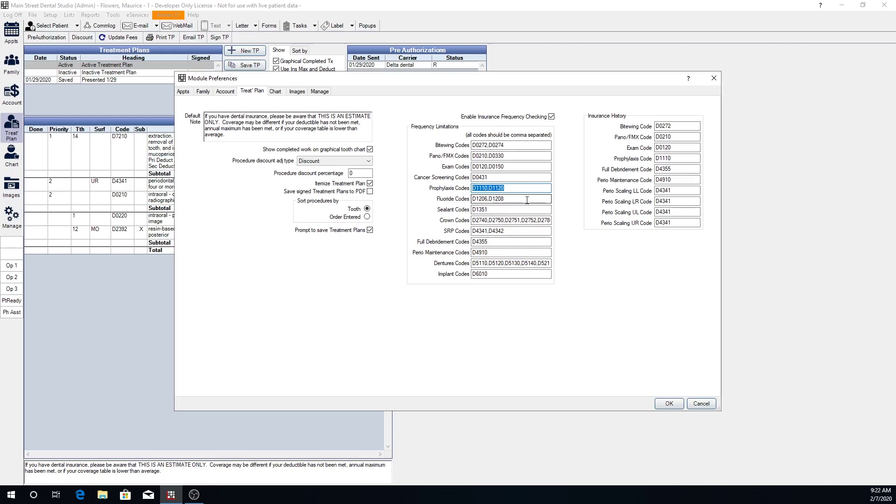
left_click(679, 128)
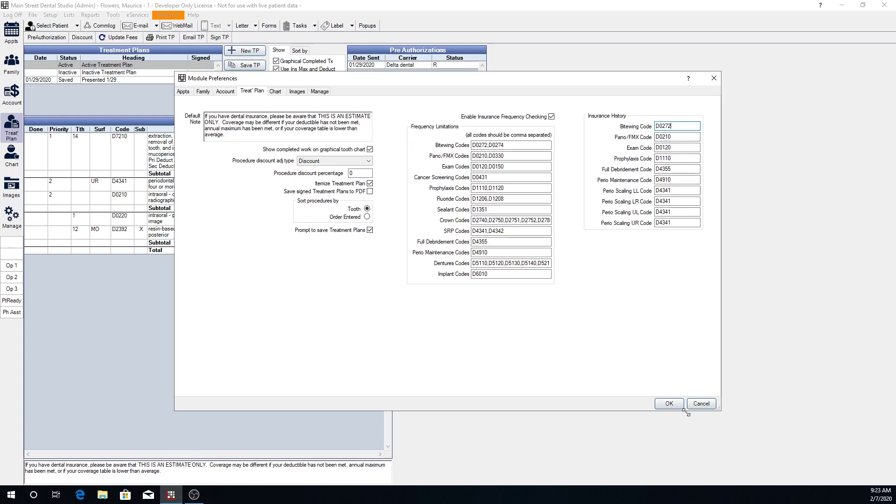
- Cancel preferences and check the Family module, where every insurance history code reads No History
left_click(706, 408)
left_click(12, 63)
scroll(242, 402, "down", 3)
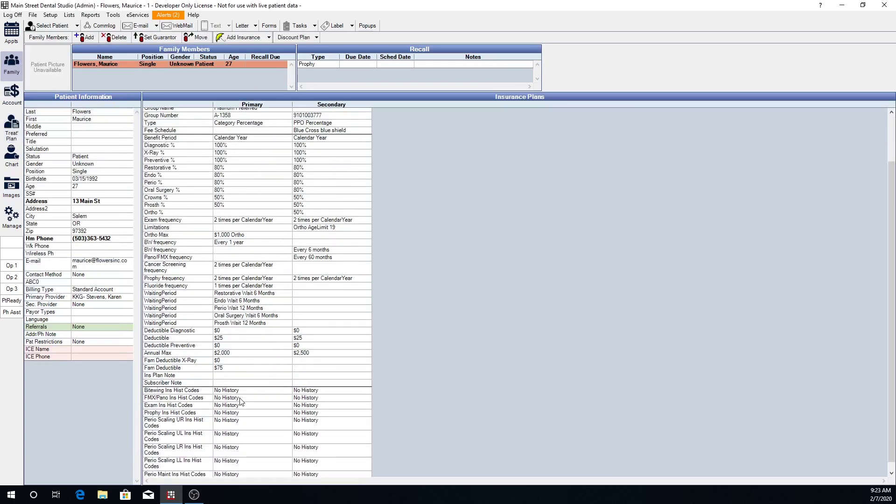
scroll(220, 393, "down", 1)
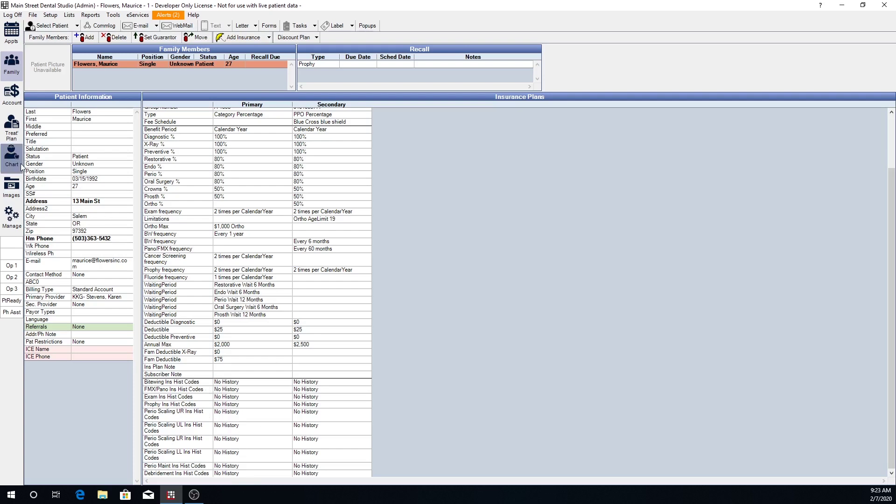
left_click(11, 128)
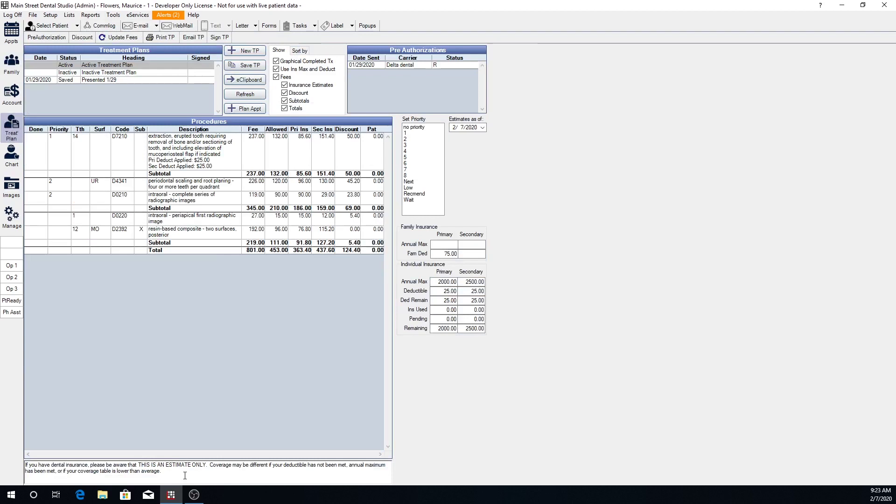
key("ctrl+a")
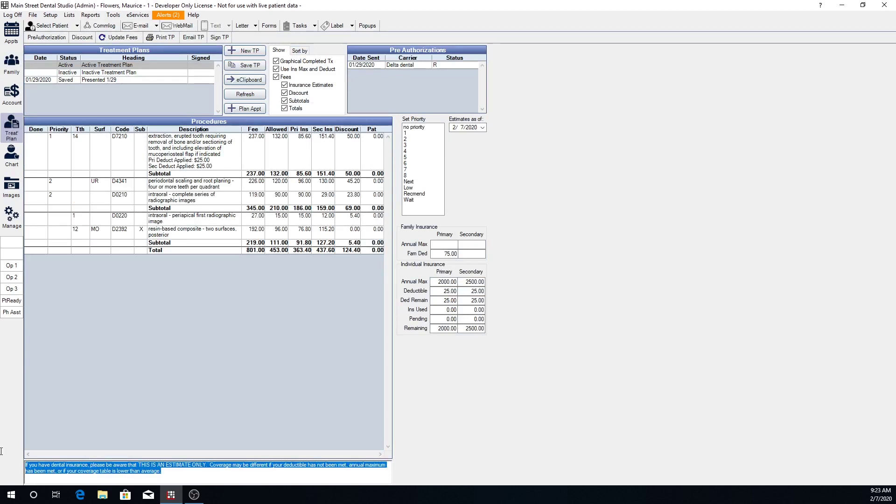
left_click(172, 472)
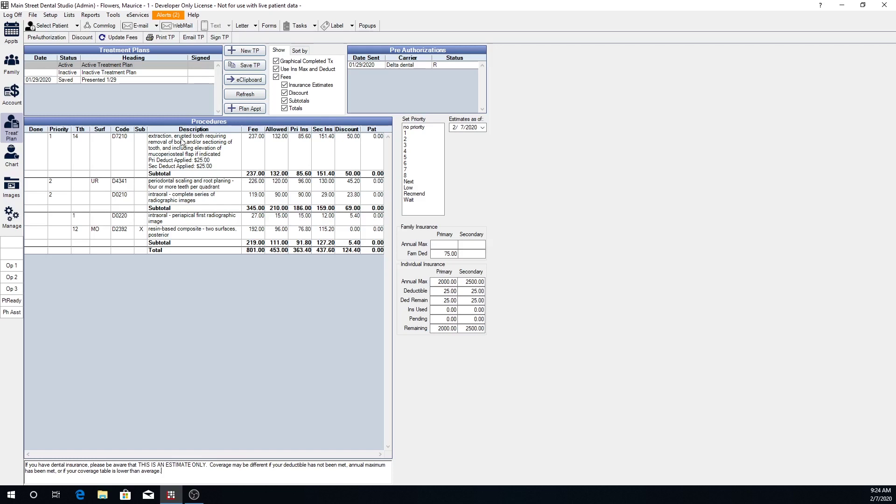
- Give the D7210 extraction priority 3 and select the D4341 and D0210 procedures together
left_click(206, 160)
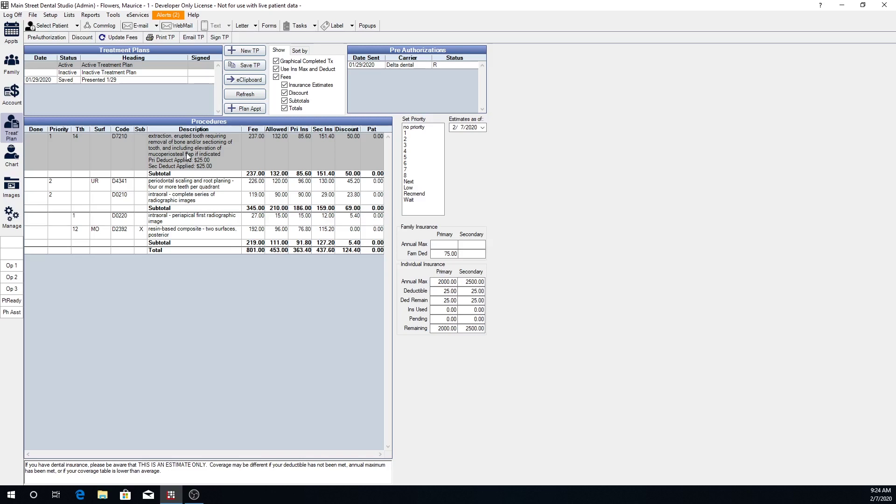
left_click(406, 145)
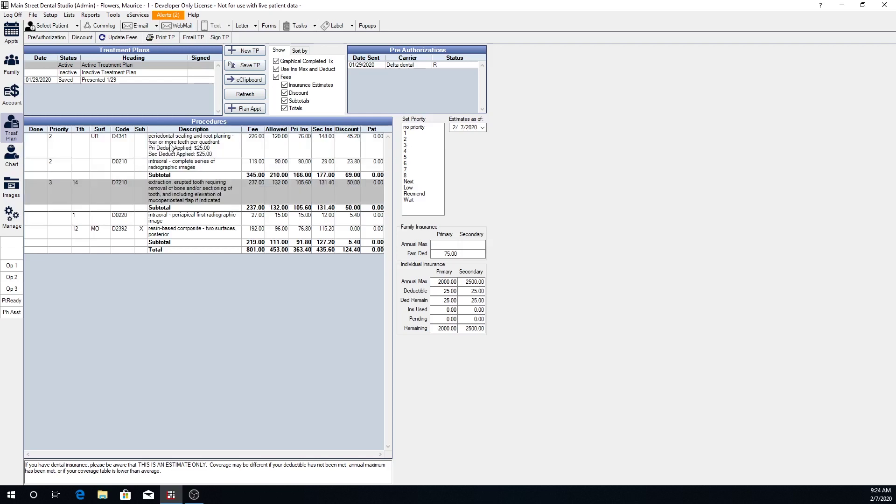
left_click_drag(212, 148, 214, 169)
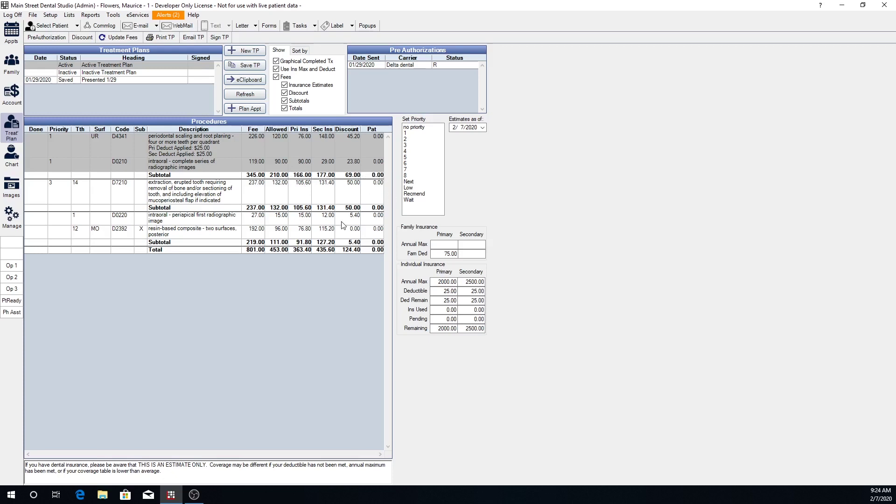
left_click(51, 15)
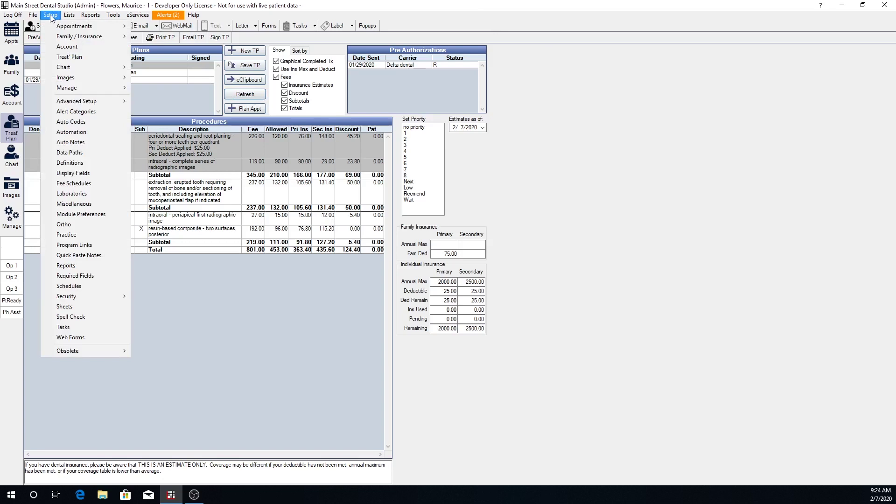
- Open Display Fields setup for the Treatment Plan Module columns
mouse_move(69, 15)
left_click(198, 329)
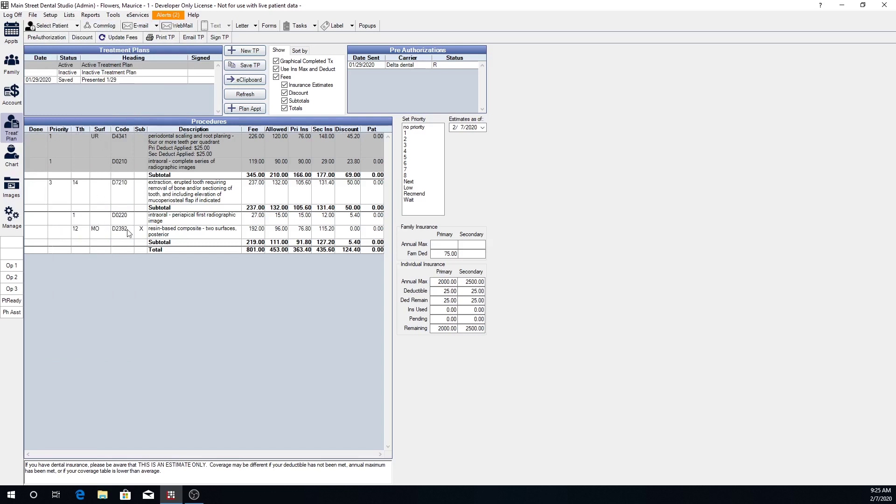
left_click(50, 16)
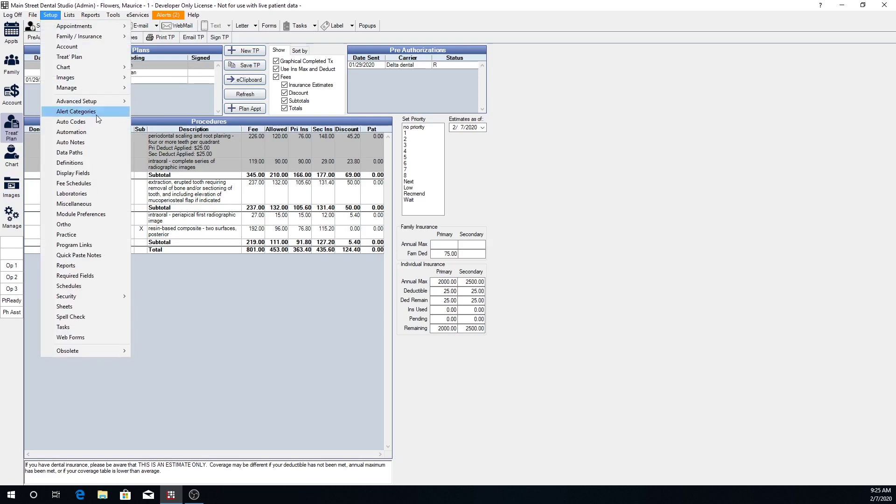
left_click(115, 172)
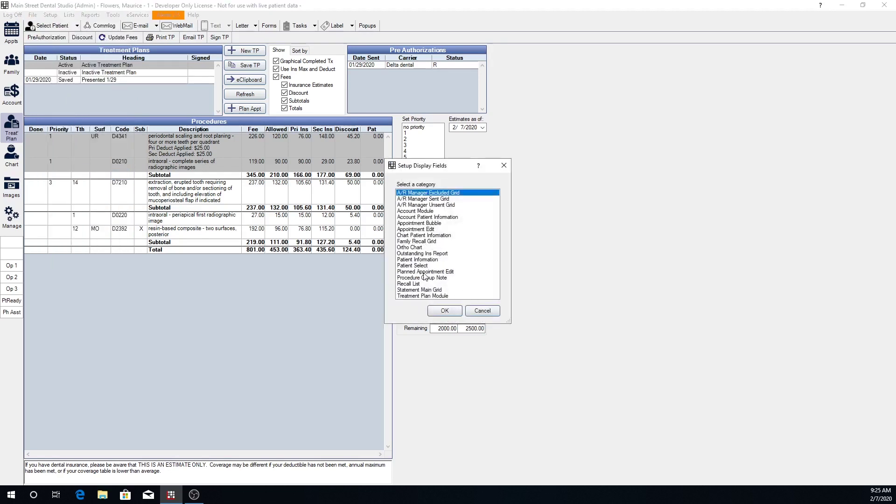
double_click(443, 296)
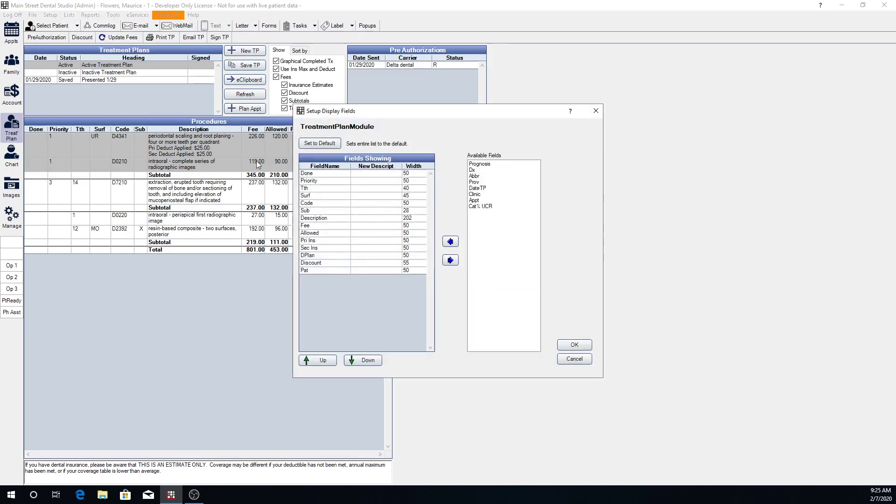
- Remove Priority from the shown columns and add DateTP right after Tth
left_click(329, 181)
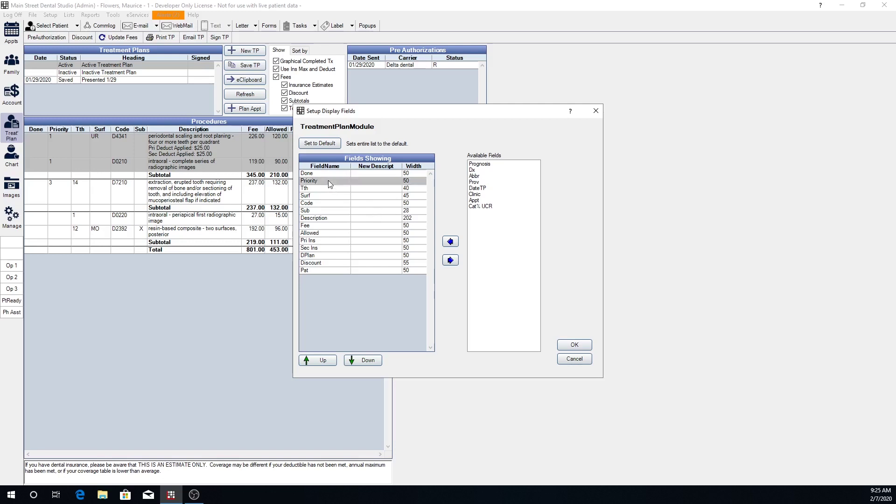
left_click(453, 263)
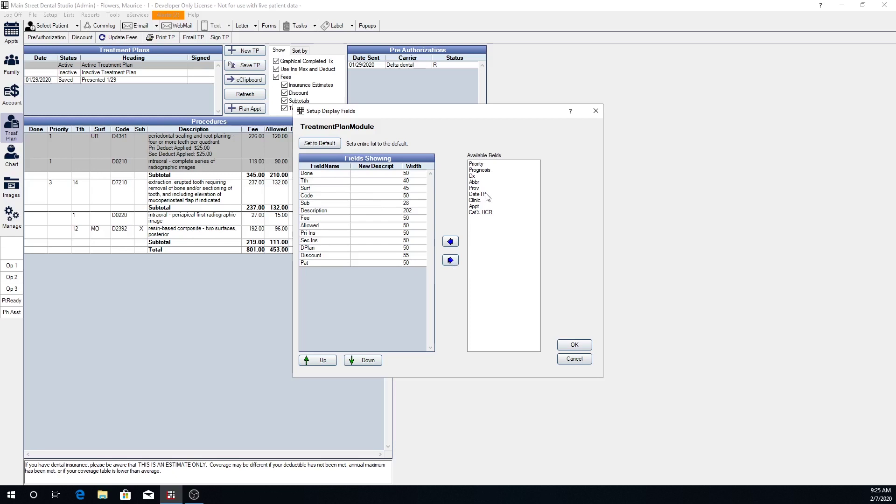
left_click(480, 195)
left_click(451, 242)
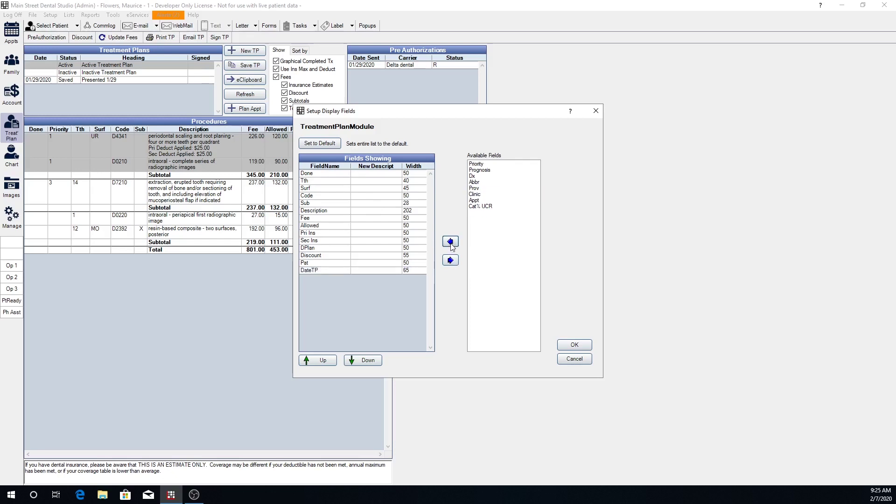
left_click(318, 270)
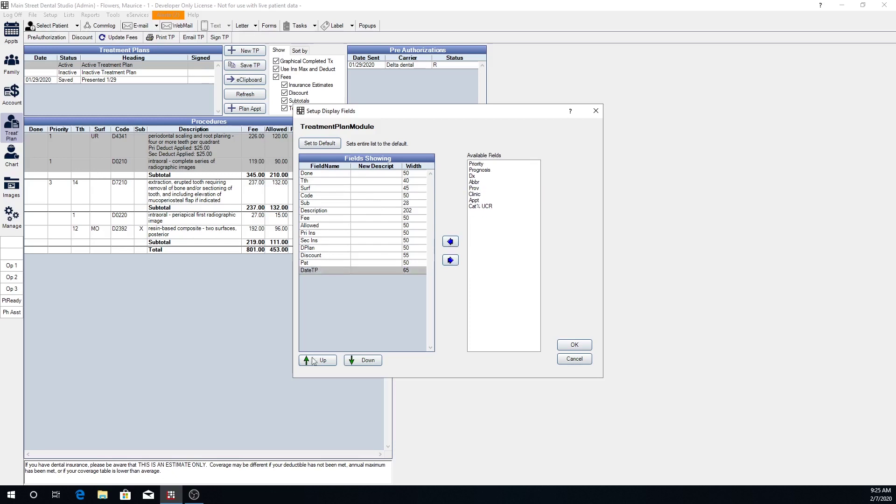
left_click(314, 360)
left_click(314, 360)
left_click(314, 360)
left_click(314, 360)
left_click(313, 360)
left_click(314, 360)
left_click(314, 360)
left_click(313, 360)
left_click(313, 360)
left_click(314, 360)
left_click(314, 360)
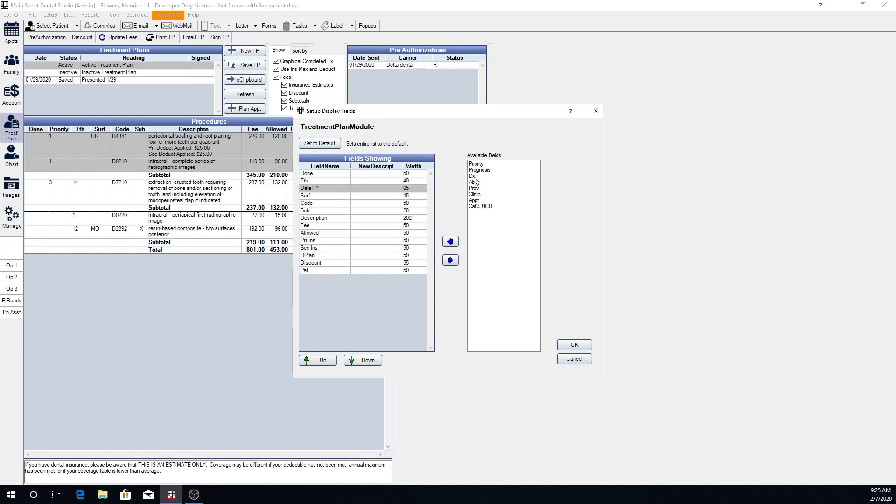
- Add the Priority column back and move it up to sit right after Done
left_click(480, 165)
left_click(454, 242)
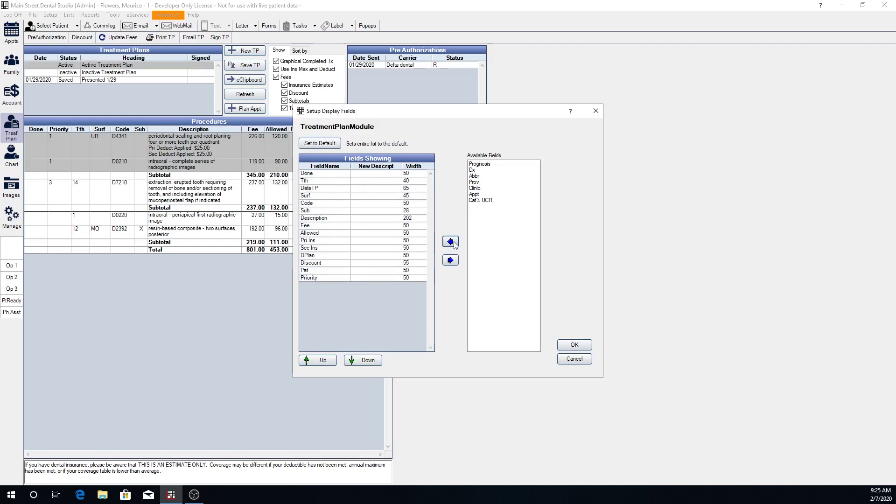
left_click(318, 360)
left_click(318, 360)
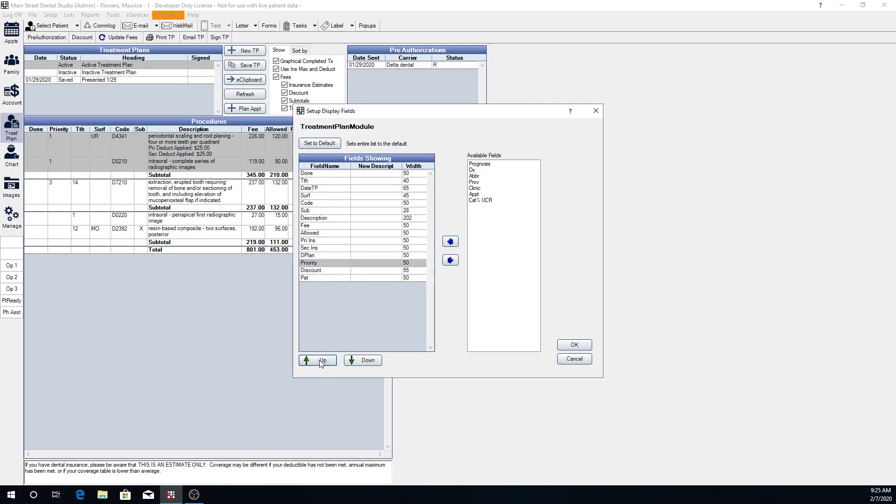
left_click(317, 360)
double_click(318, 360)
left_click(318, 360)
double_click(317, 360)
left_click(317, 361)
left_click(318, 360)
left_click(320, 363)
left_click(328, 364)
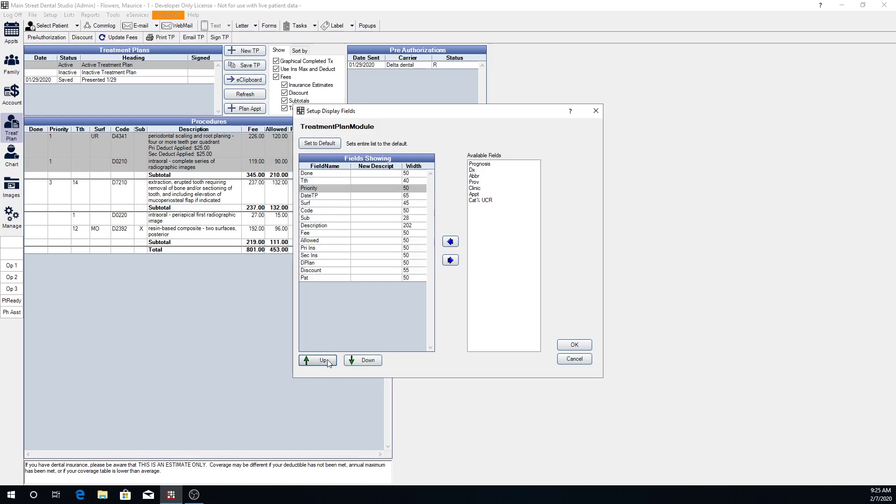
left_click(329, 363)
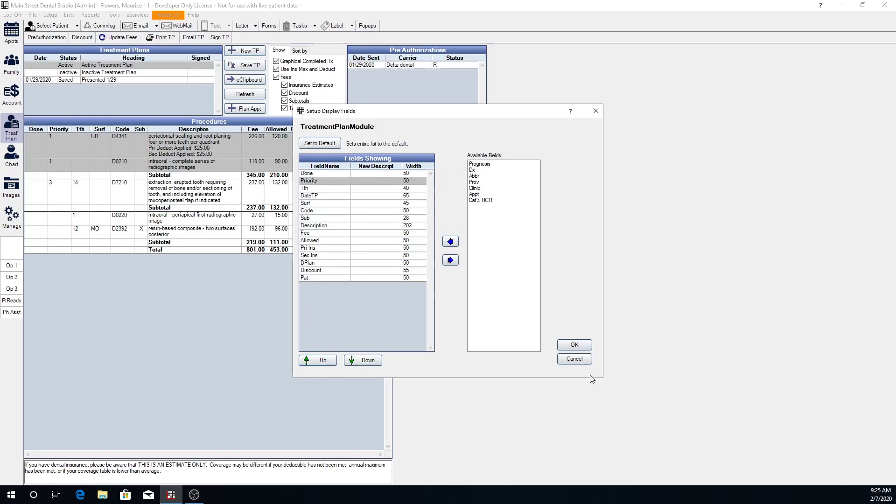
left_click(575, 345)
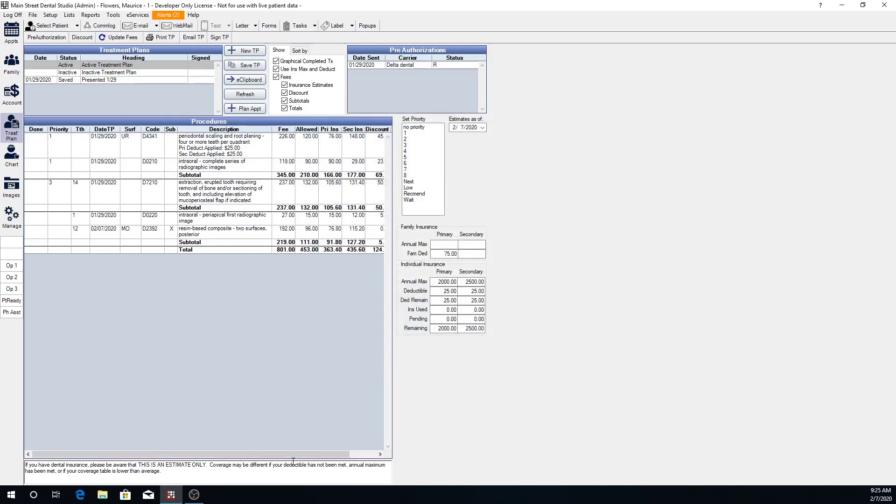
left_click_drag(294, 455, 324, 455)
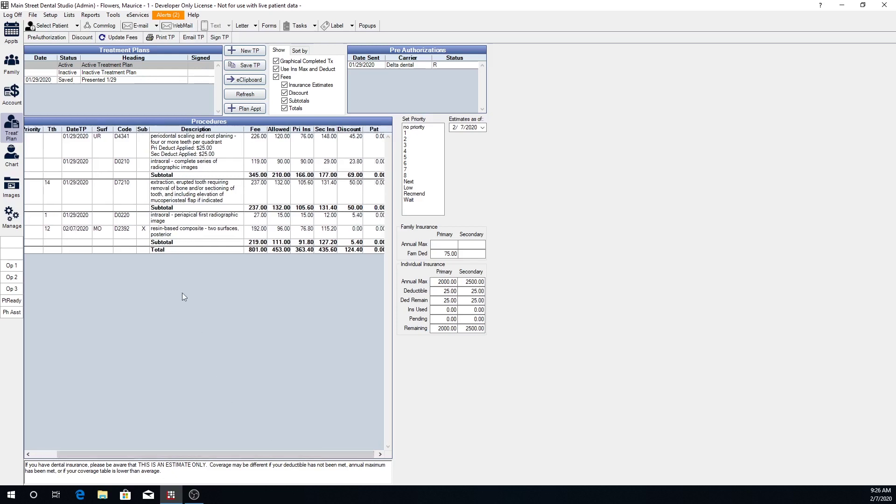
left_click(82, 139)
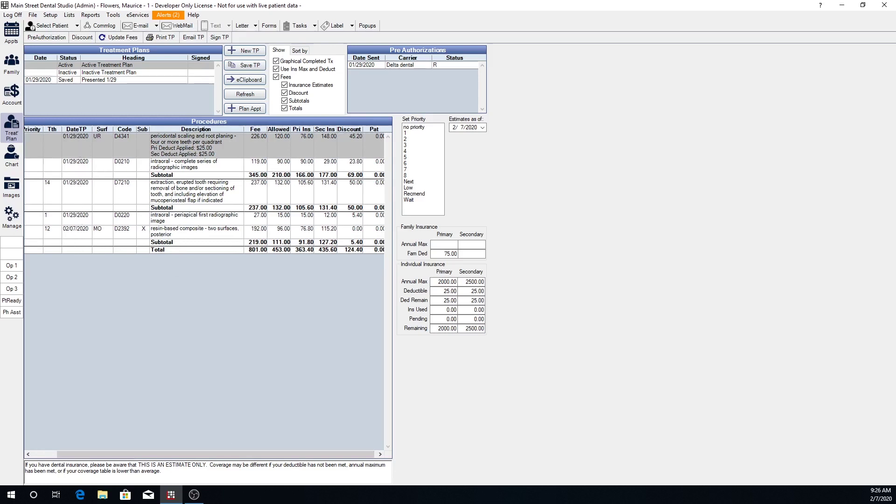
left_click_drag(275, 455, 168, 453)
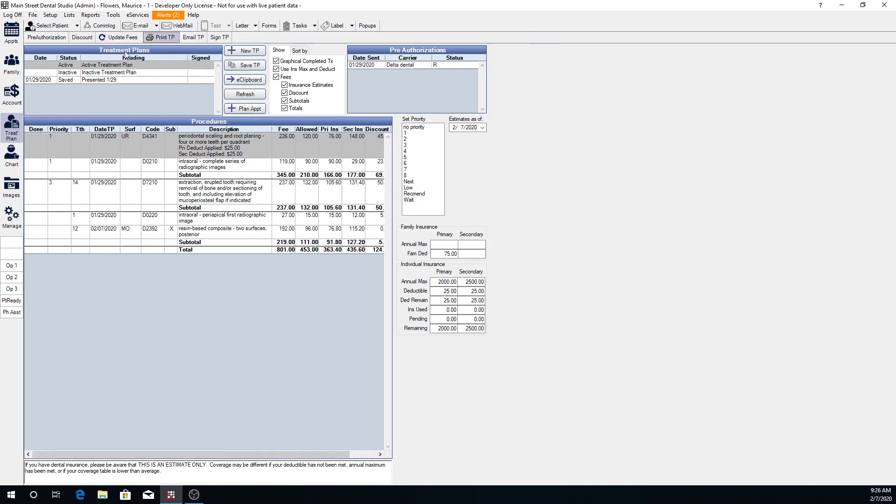
- Open Sheet Defs and preview the internal Treatment Plan sheet layout, then close it
left_click(50, 14)
left_click(76, 307)
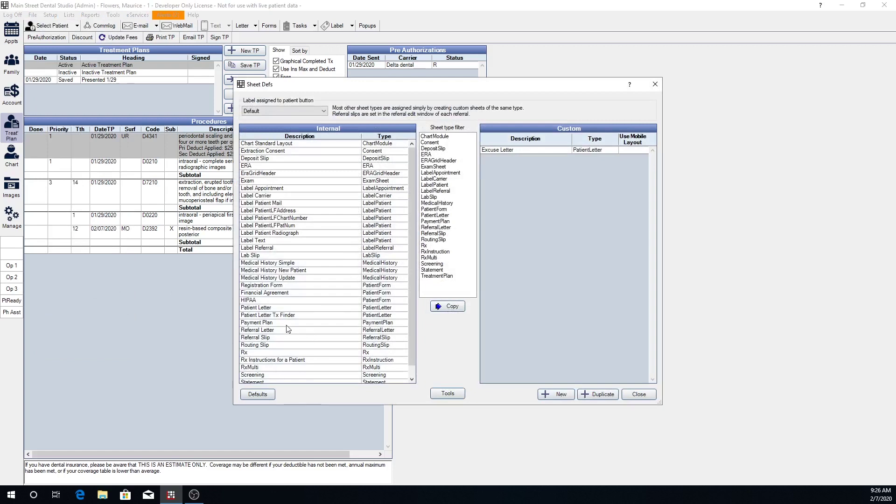
left_click_drag(413, 258, 409, 297)
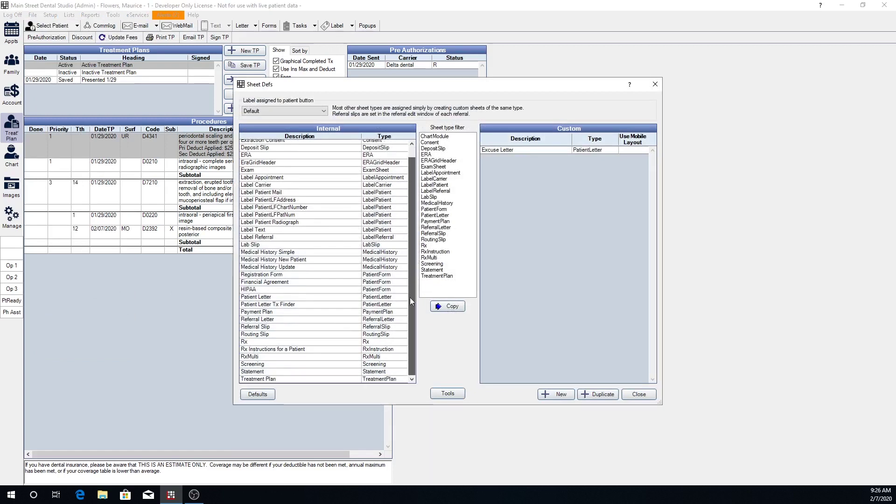
left_click(286, 379)
double_click(285, 377)
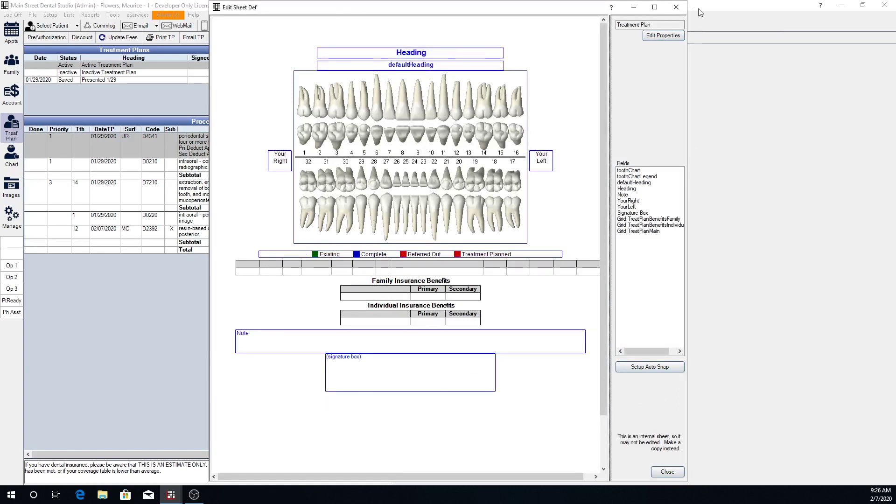
left_click(680, 10)
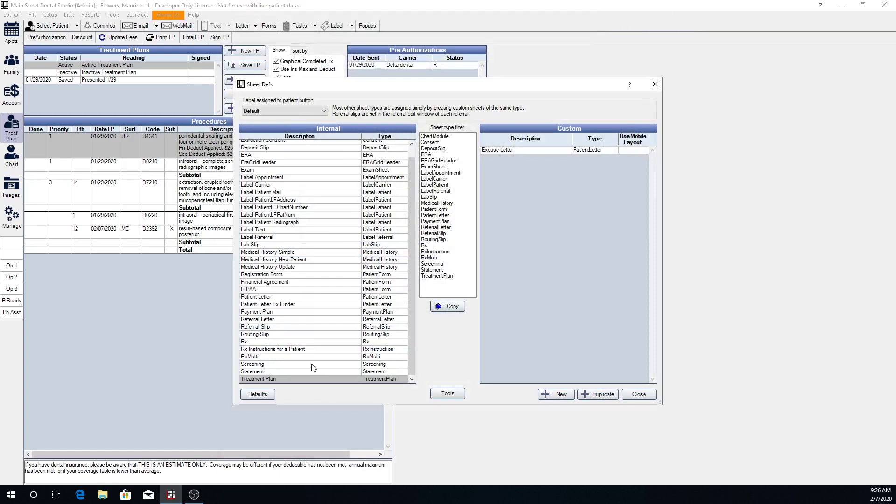
- Copy the Treatment Plan sheet, save the custom copy, and close Sheet Defs
left_click(446, 308)
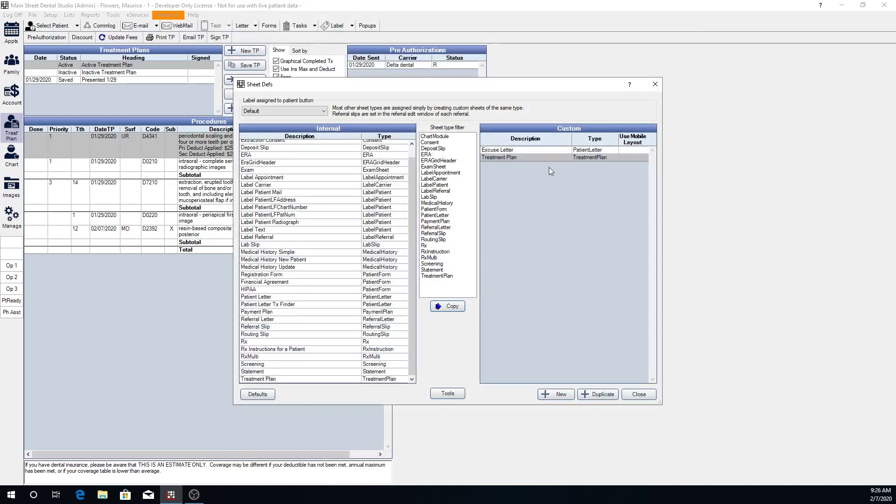
double_click(560, 159)
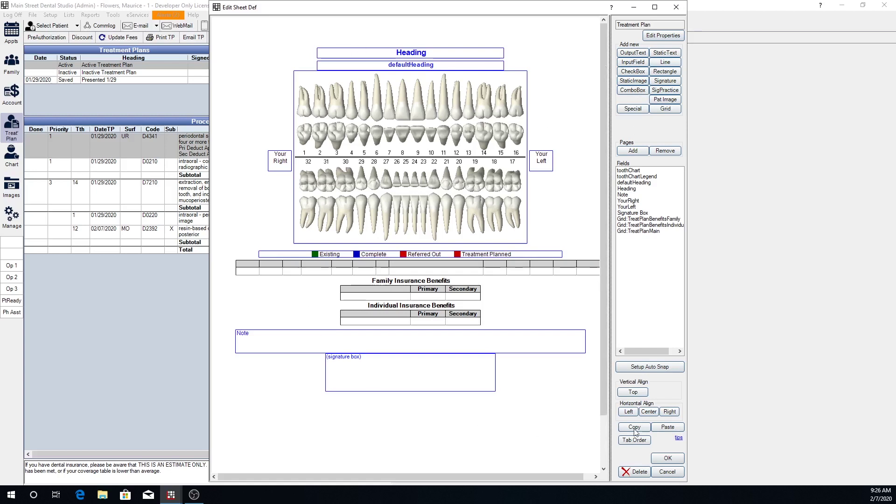
left_click(671, 457)
left_click(637, 396)
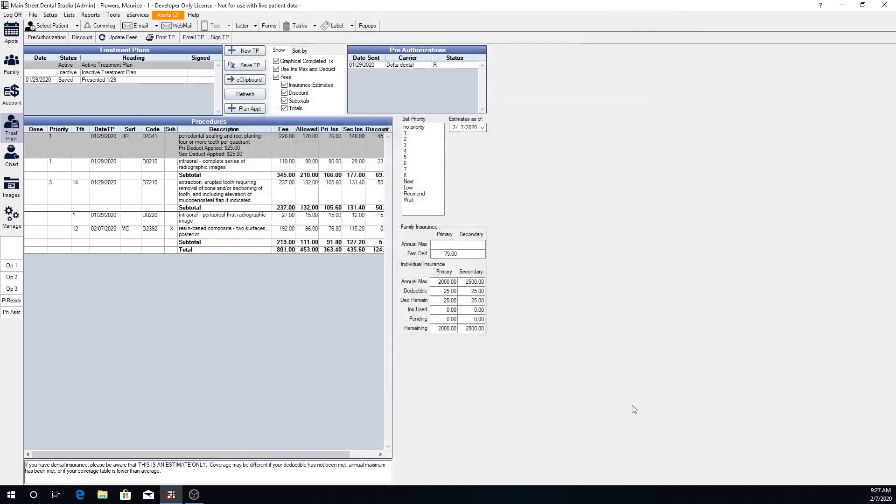
- Email the treatment plan as TreatmentPlan.pdf and centre the opened PDF window
left_click(194, 37)
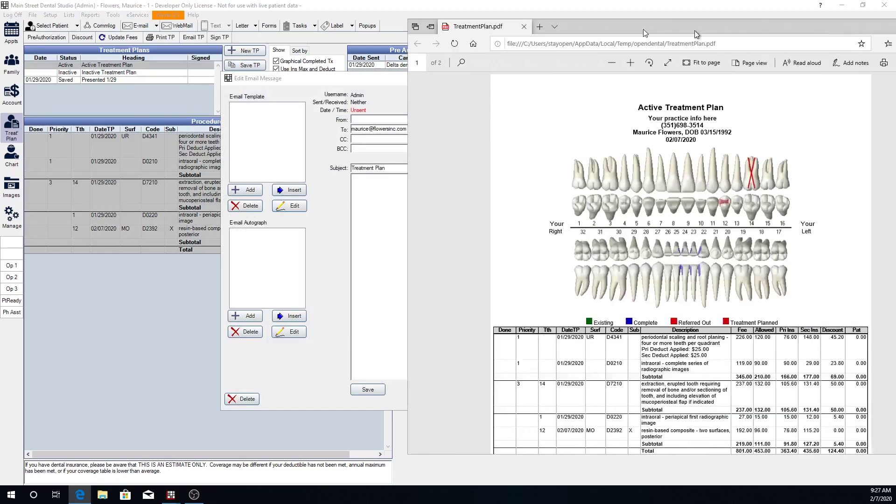
left_click_drag(695, 33, 409, 15)
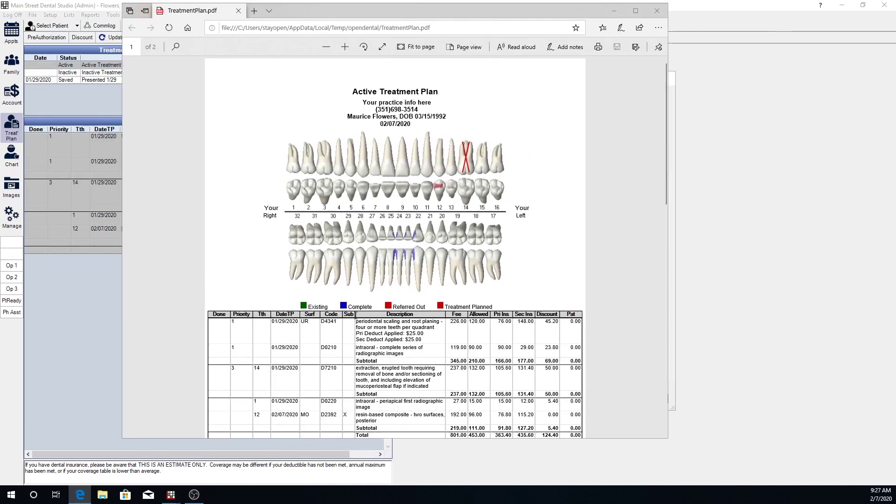
- Scroll the PDF down to the Family and Individual Insurance Benefits tables
scroll(356, 316, "down", 3)
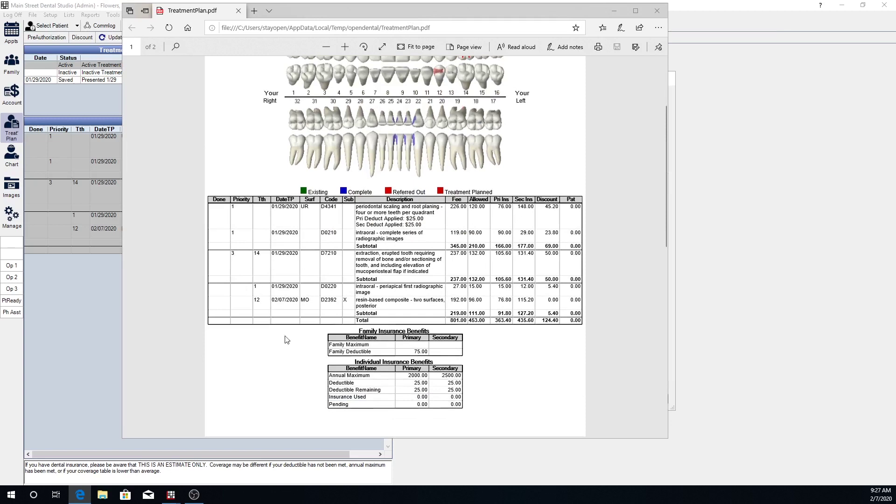